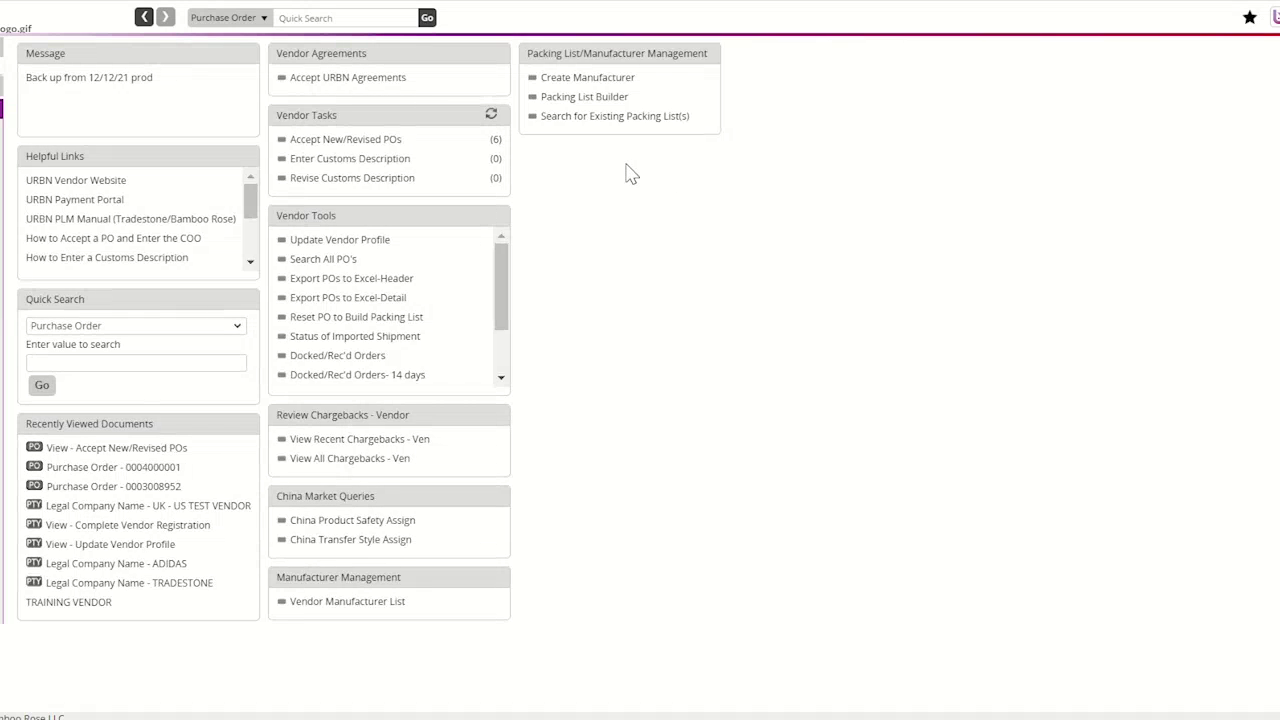
- Refresh the Vendor Tasks counts and bring up the Accept New/Revised POs list
left_click(493, 118)
left_click(402, 140)
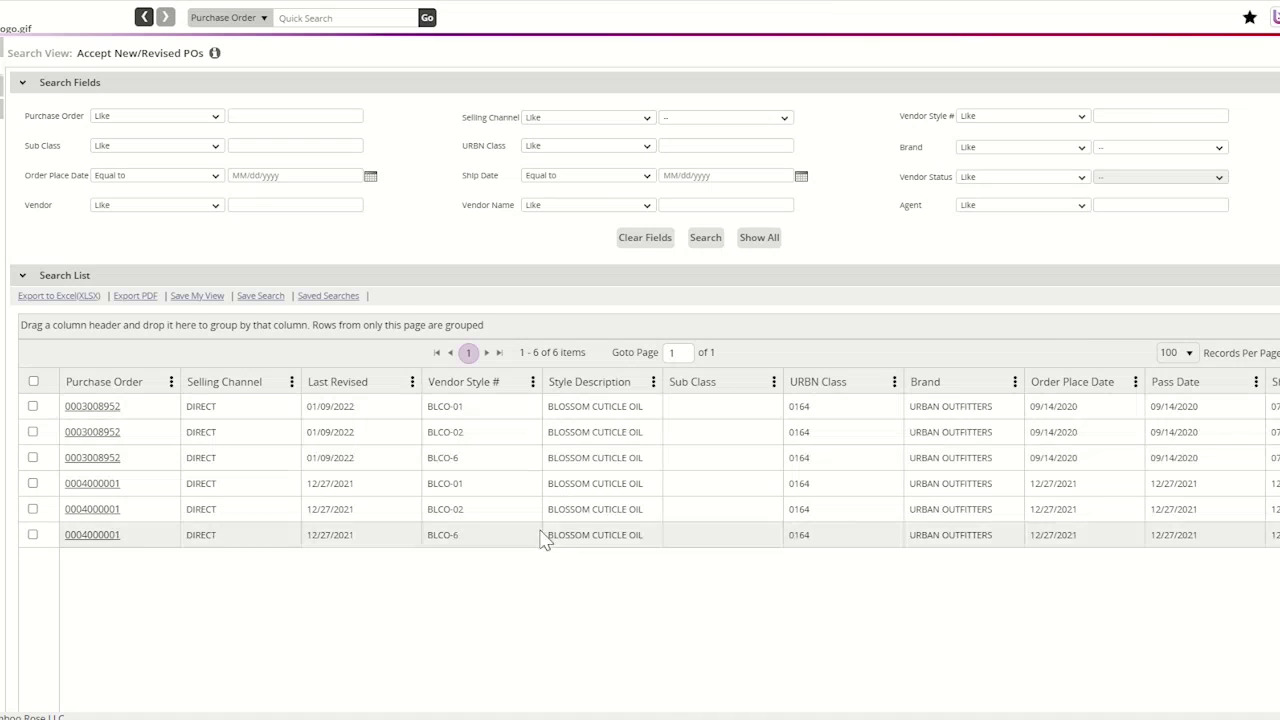
scroll(540, 545, "down", 1)
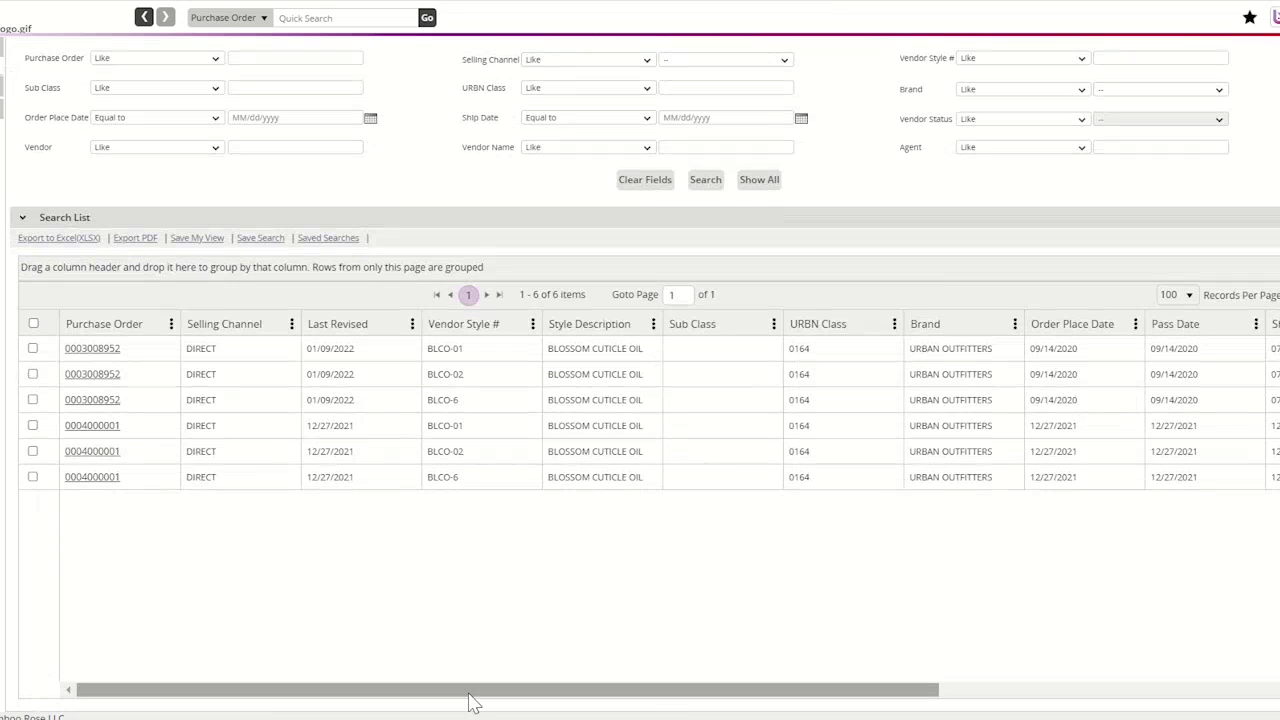
left_click_drag(470, 695, 877, 705)
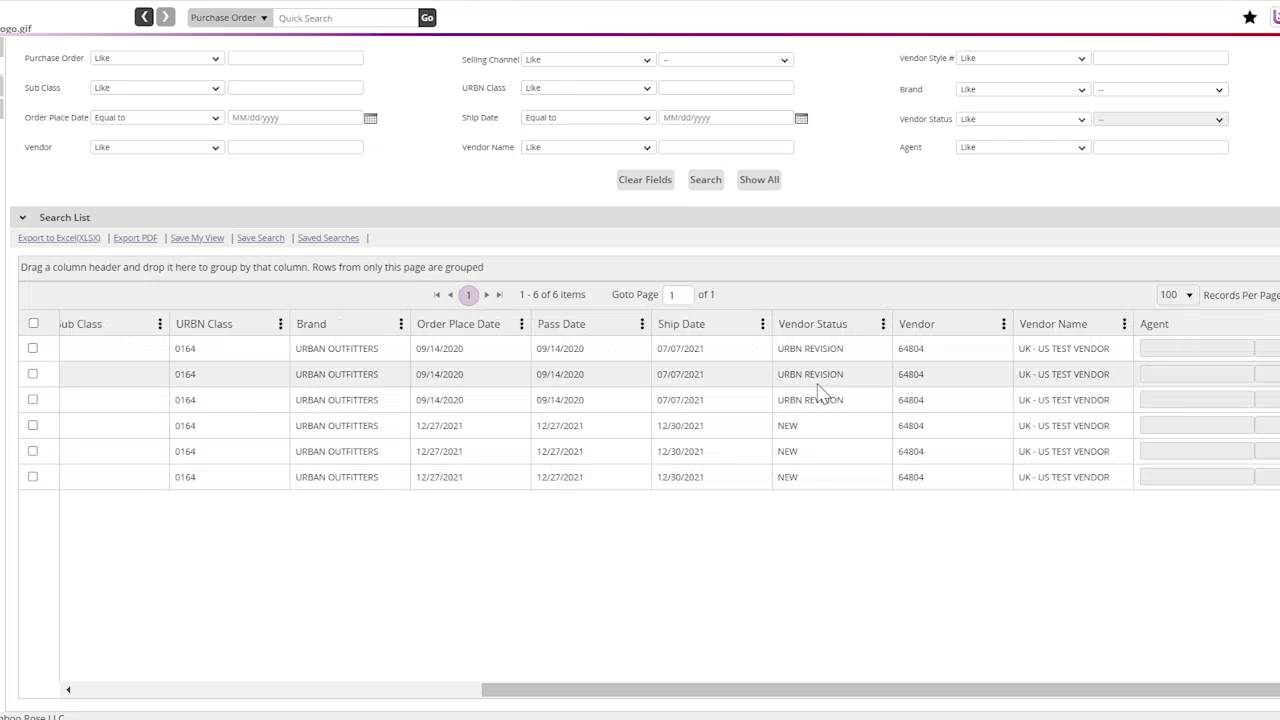
left_click_drag(837, 703, 485, 705)
left_click(103, 478)
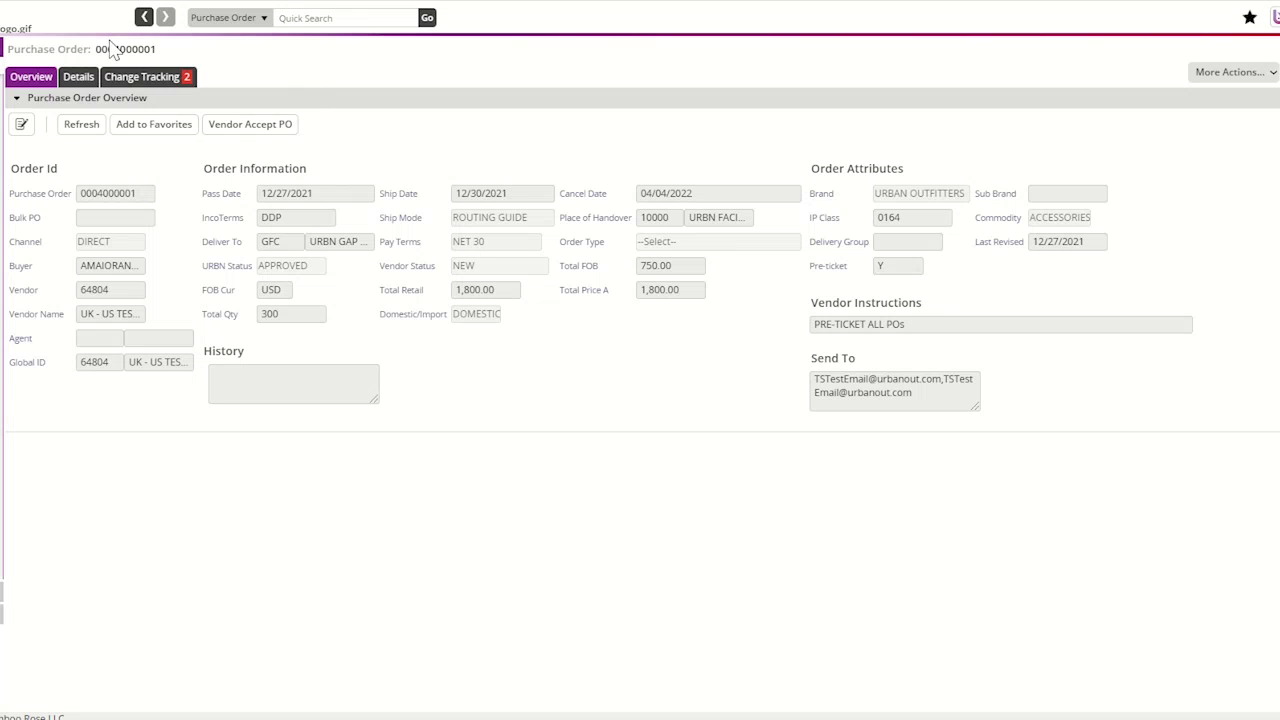
left_click(83, 80)
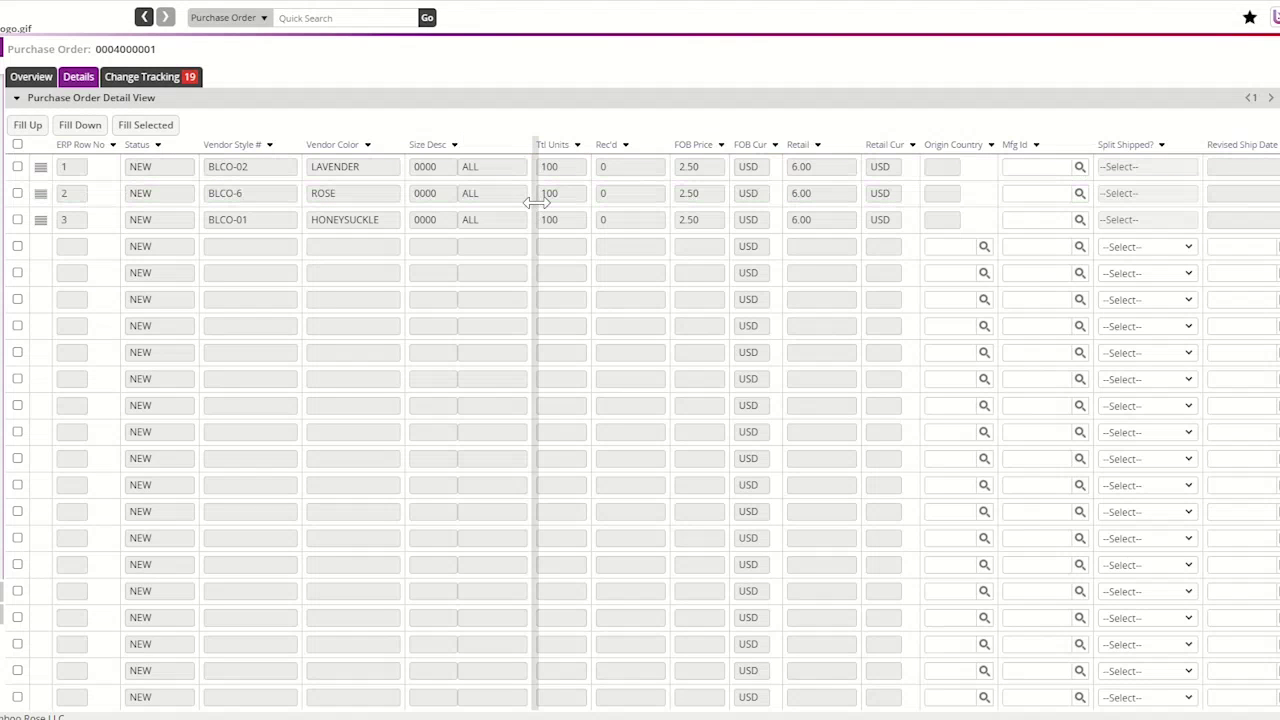
left_click_drag(536, 202, 1278, 250)
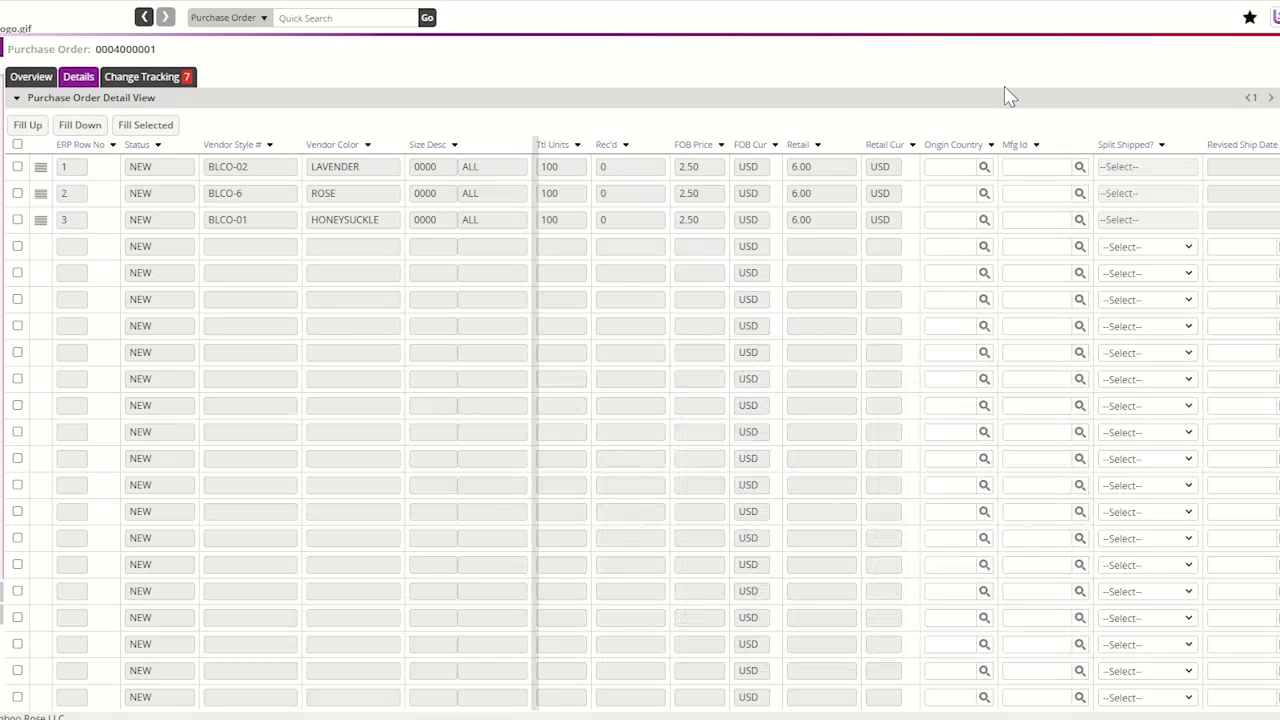
left_click(984, 174)
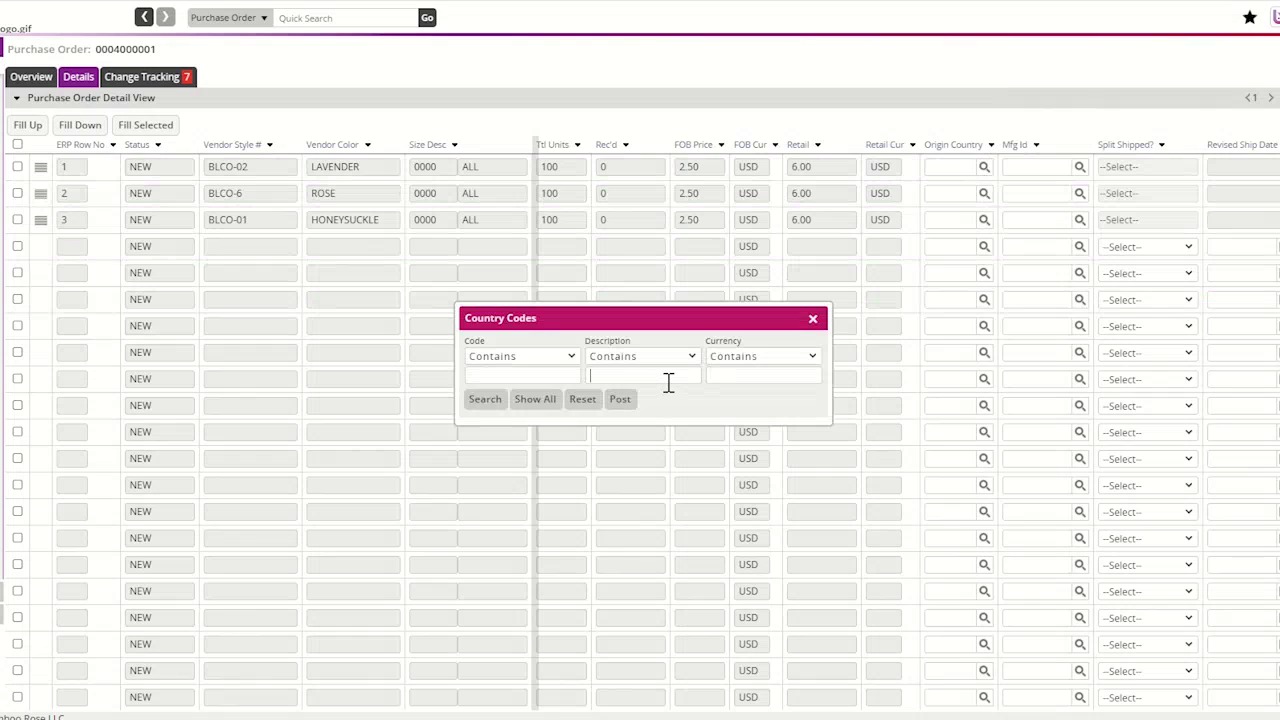
- Search countries for CHINA and set the LAVENDER line's Origin Country to CN
type("CHINA")
key("Return")
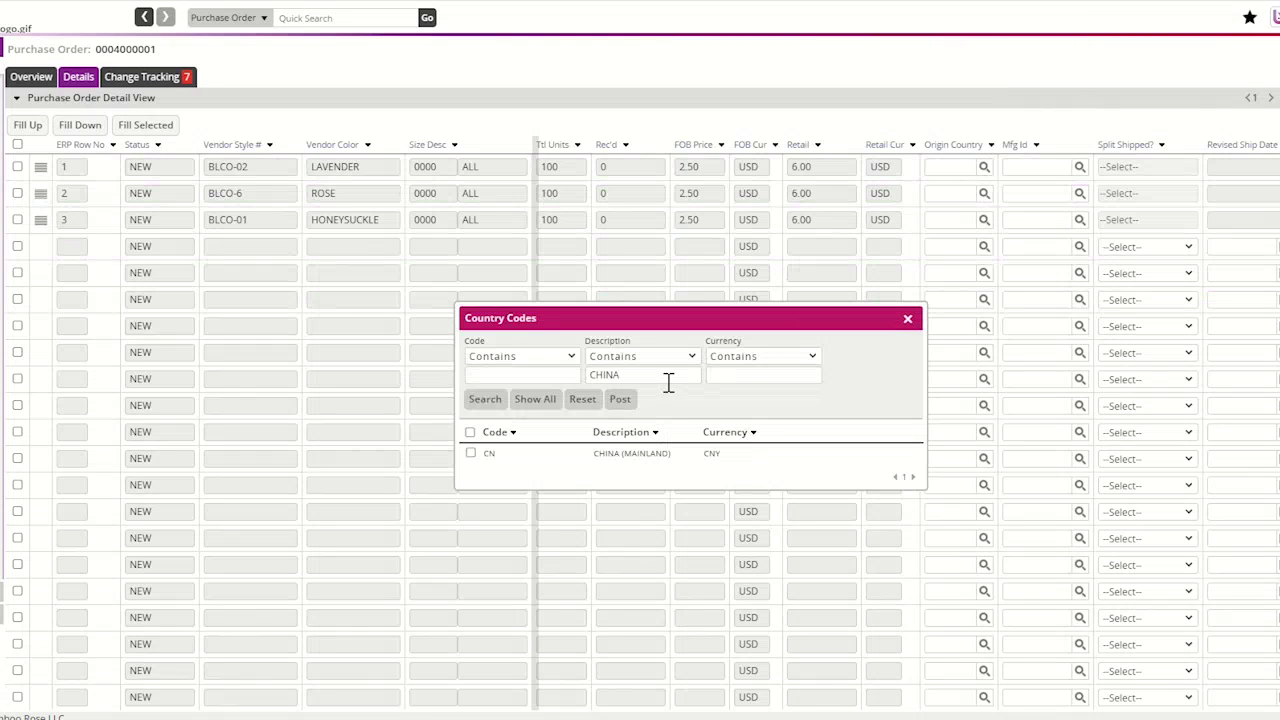
left_click(651, 455)
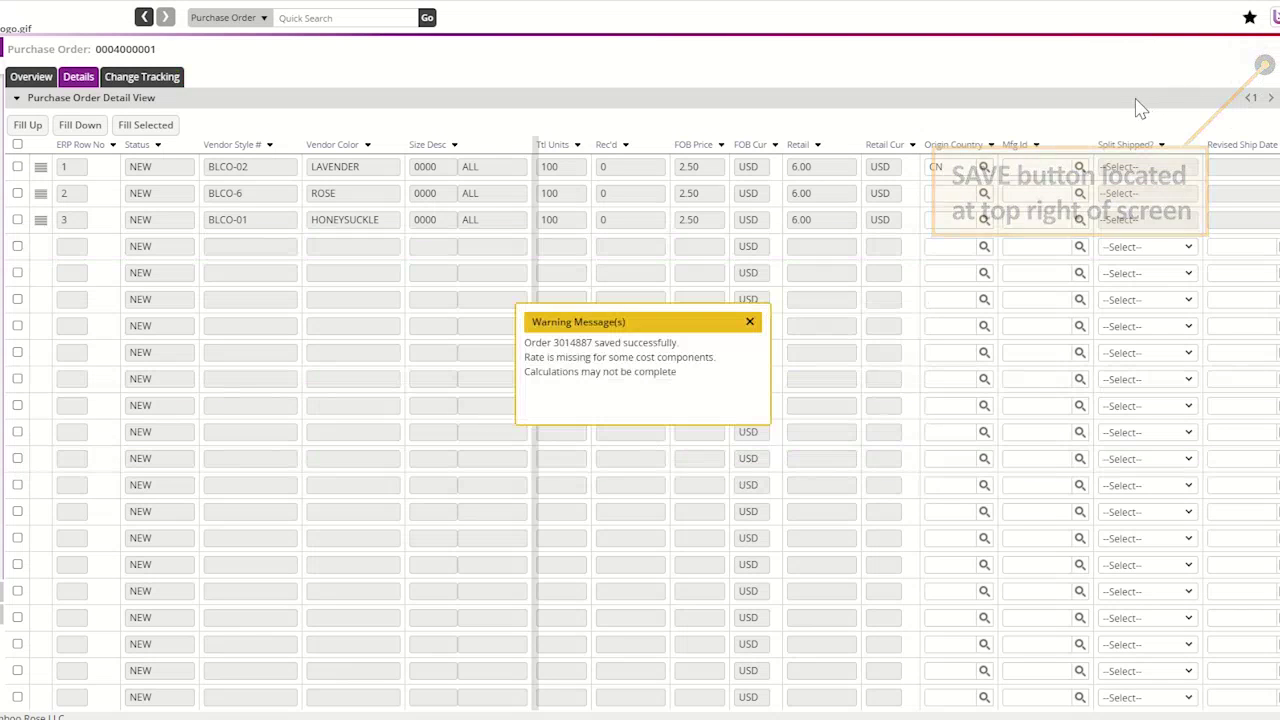
- Set the ROSE line's Origin Country to CN CHINA (MAINLAND) and dismiss the saved message
left_click(947, 193)
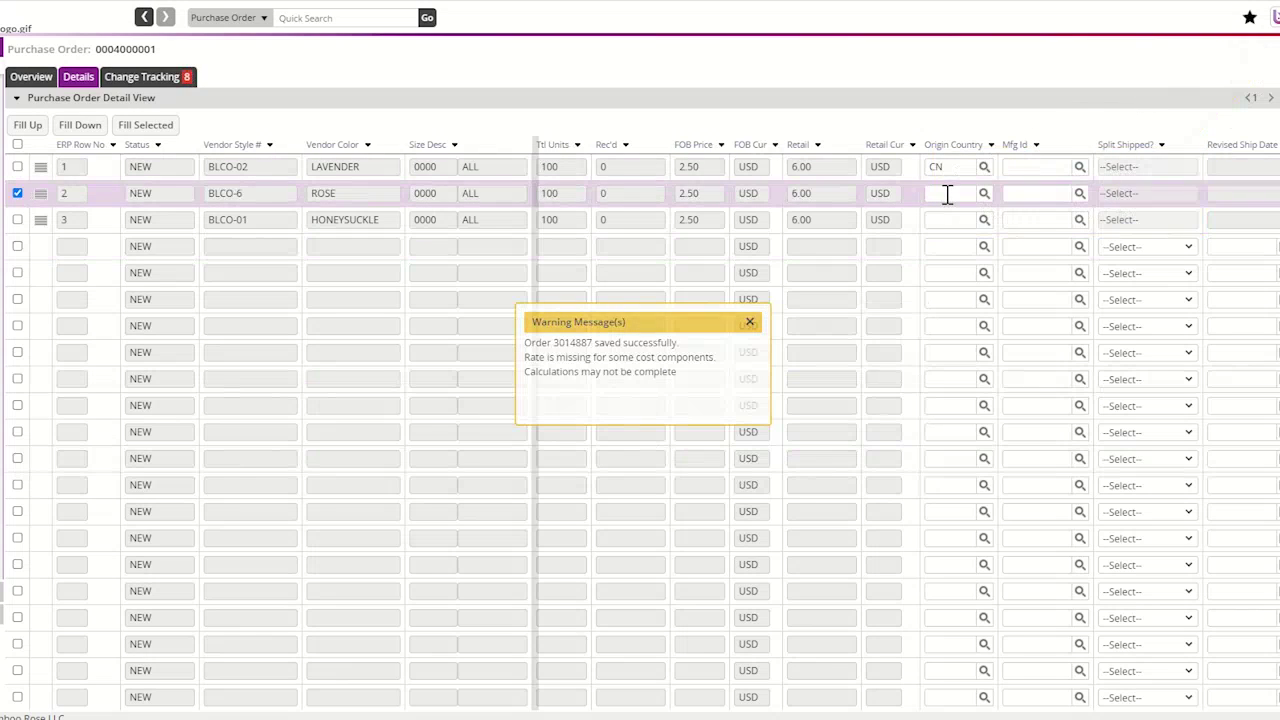
type("CN")
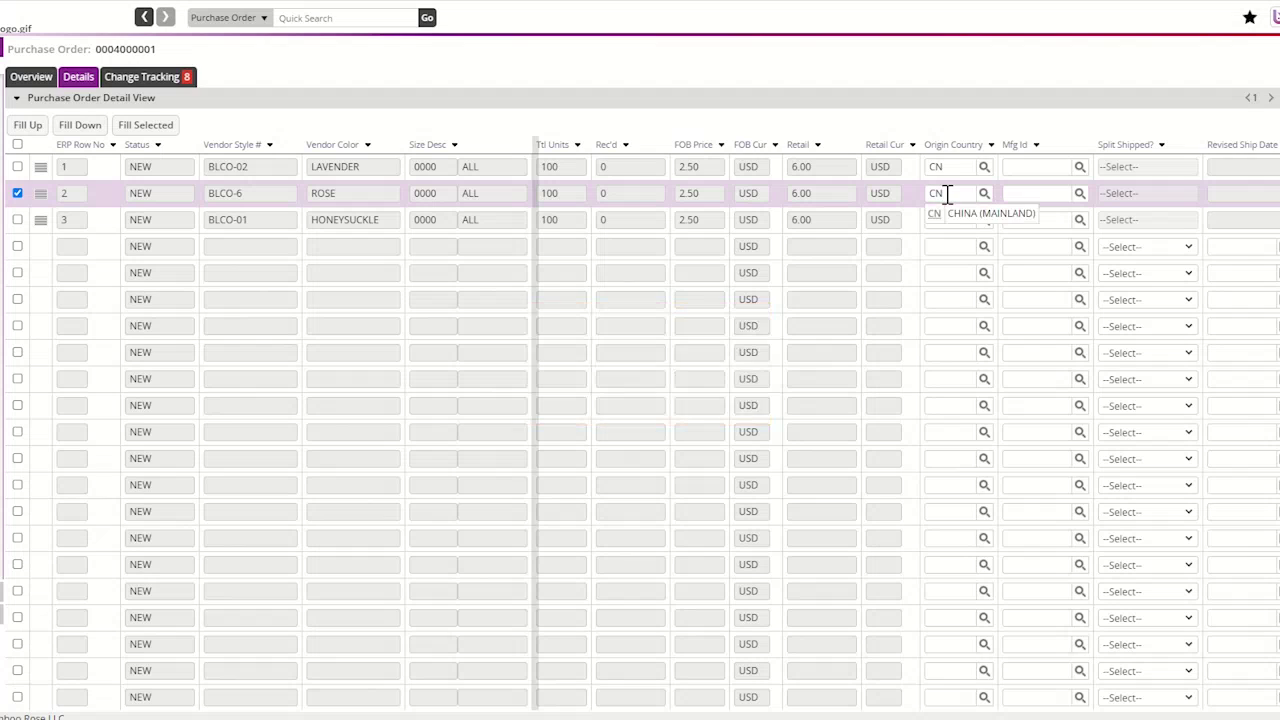
left_click(955, 214)
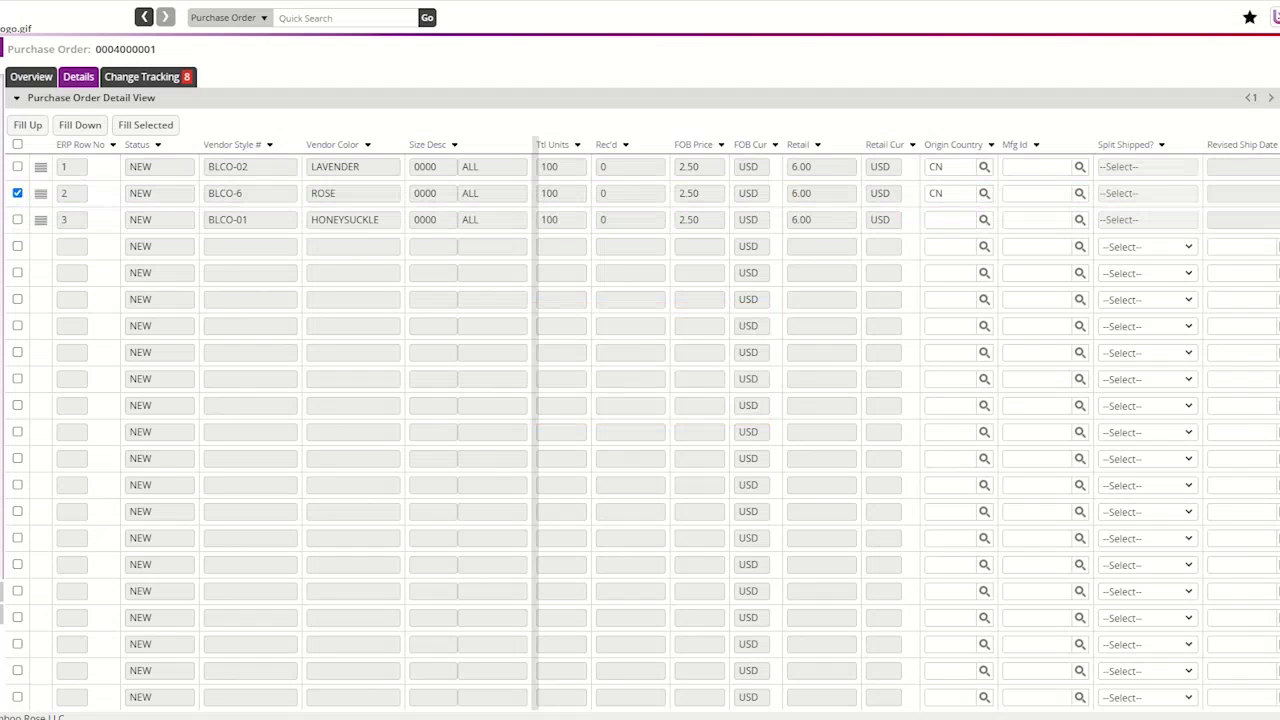
left_click(643, 362)
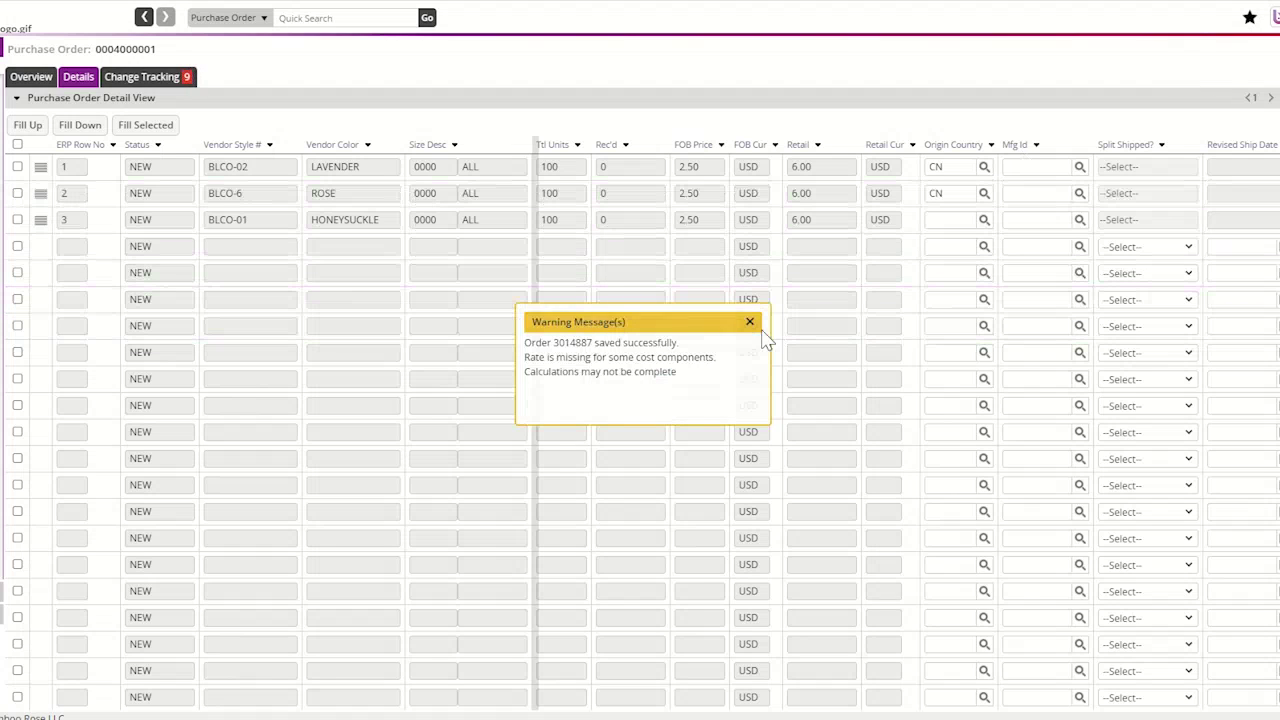
left_click(749, 323)
- Fill Down the ROSE line's CN origin to the HONEYSUCKLE line
left_click(965, 193)
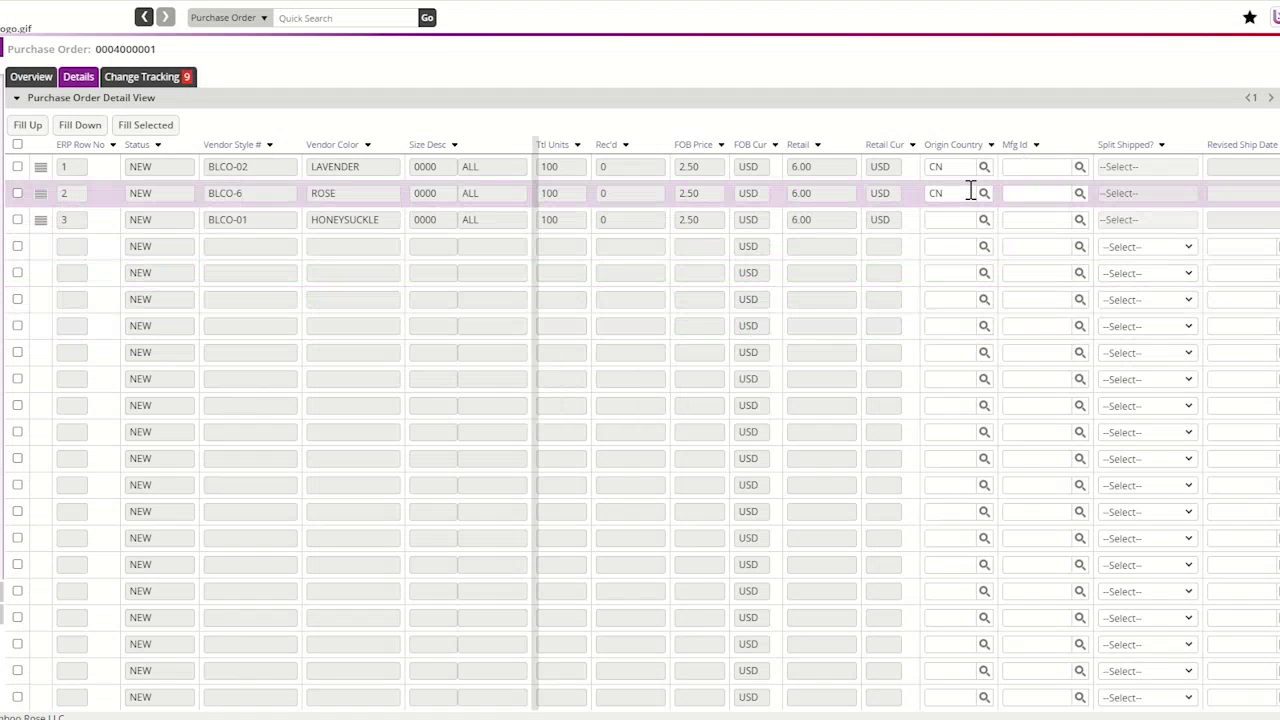
double_click(965, 193)
left_click(80, 128)
left_click(81, 131)
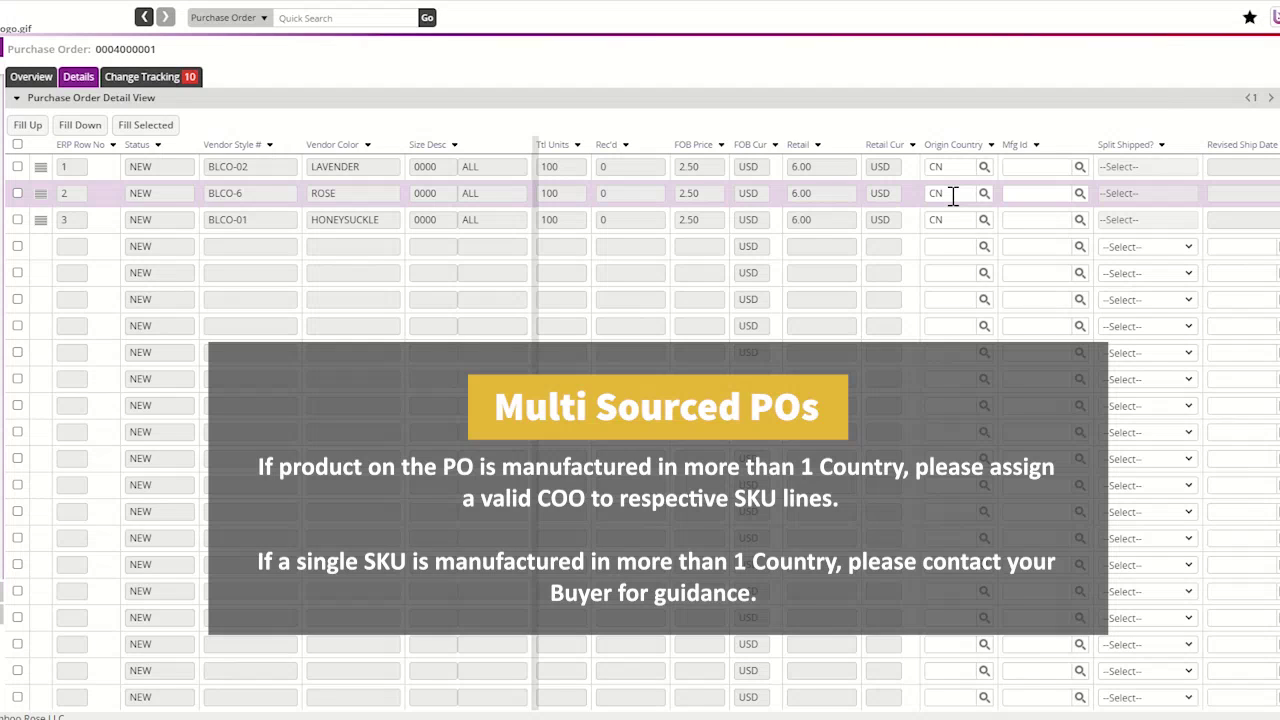
- Change the ROSE line's Origin Country to US - UNITED STATES and return to the Overview
double_click(954, 195)
type("US")
left_click(940, 213)
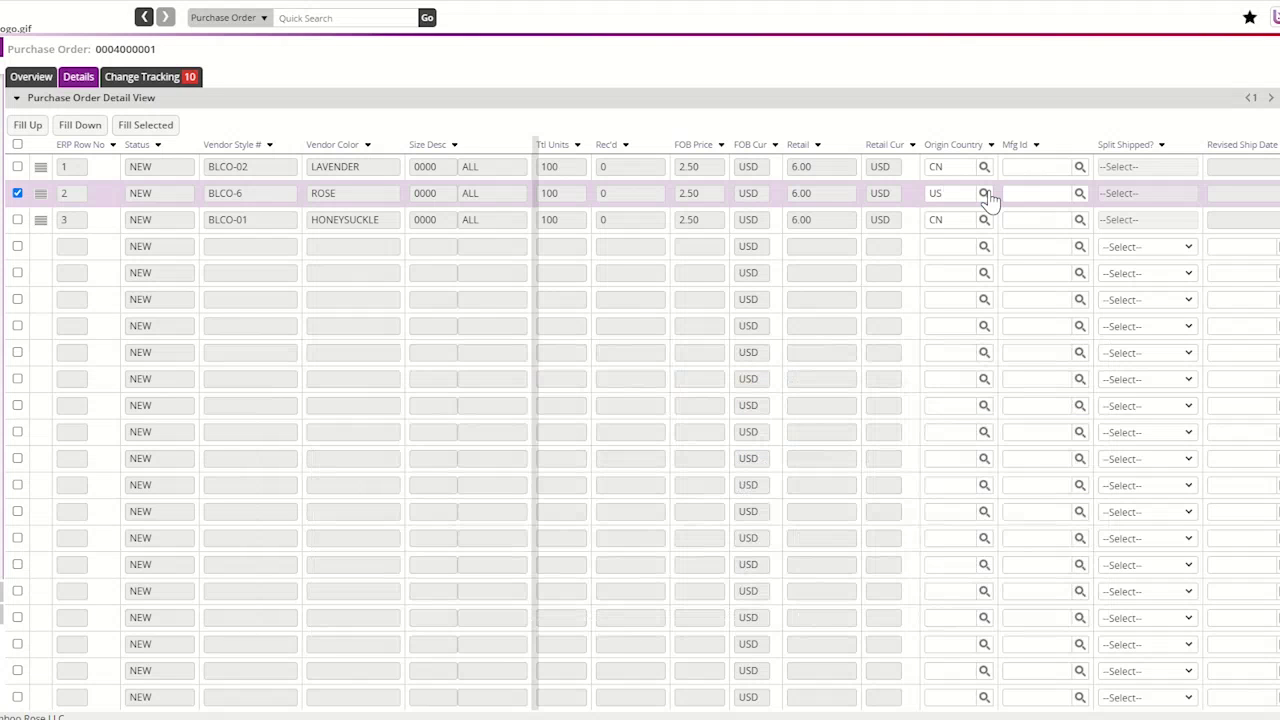
left_click(986, 196)
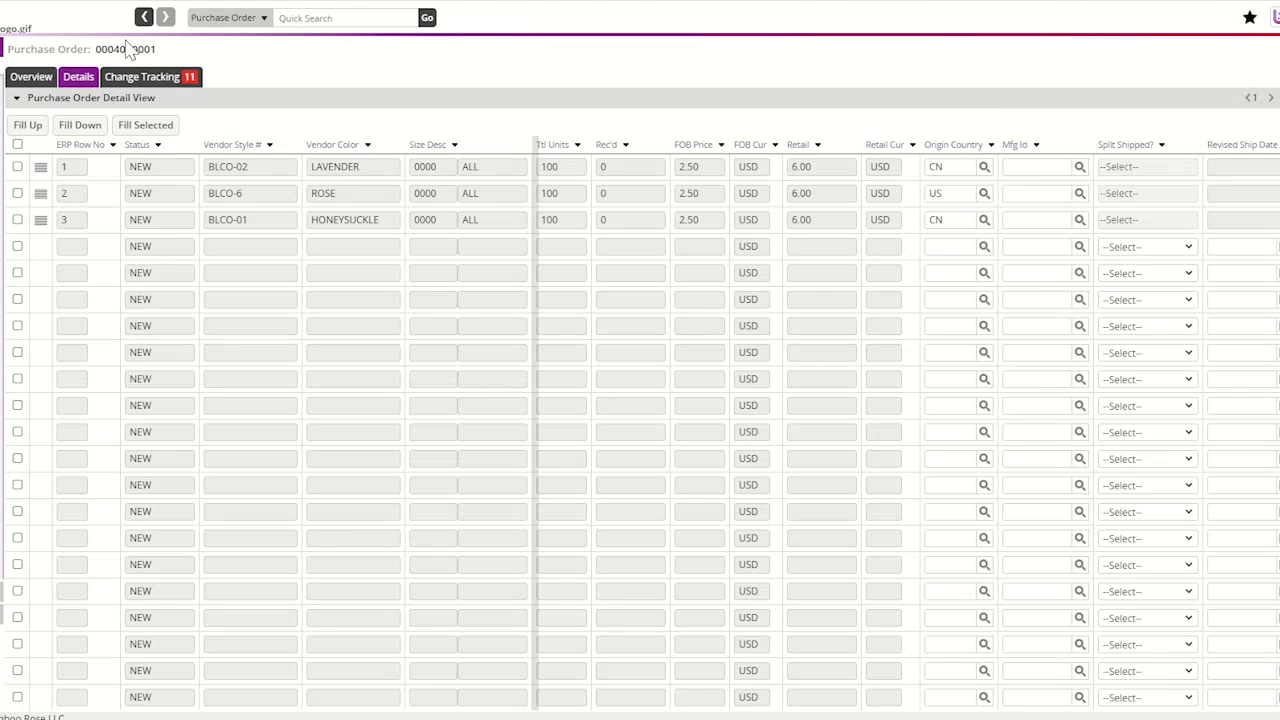
left_click(40, 76)
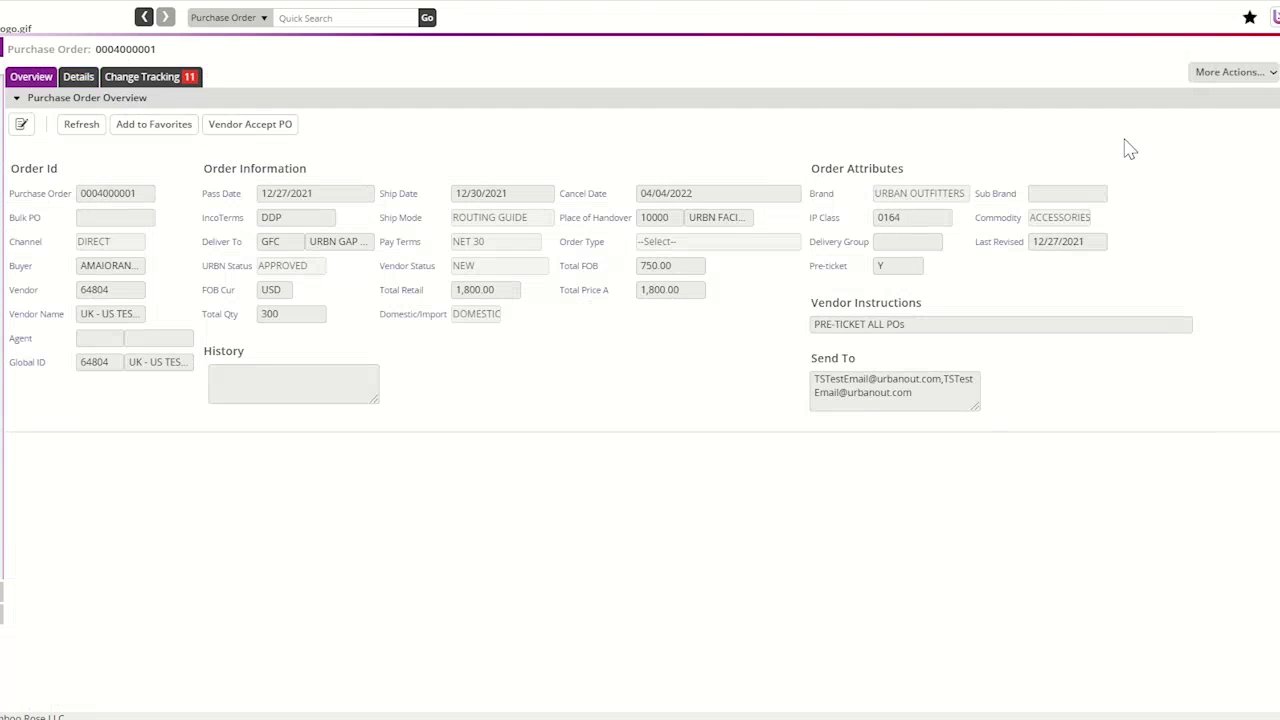
left_click(1245, 82)
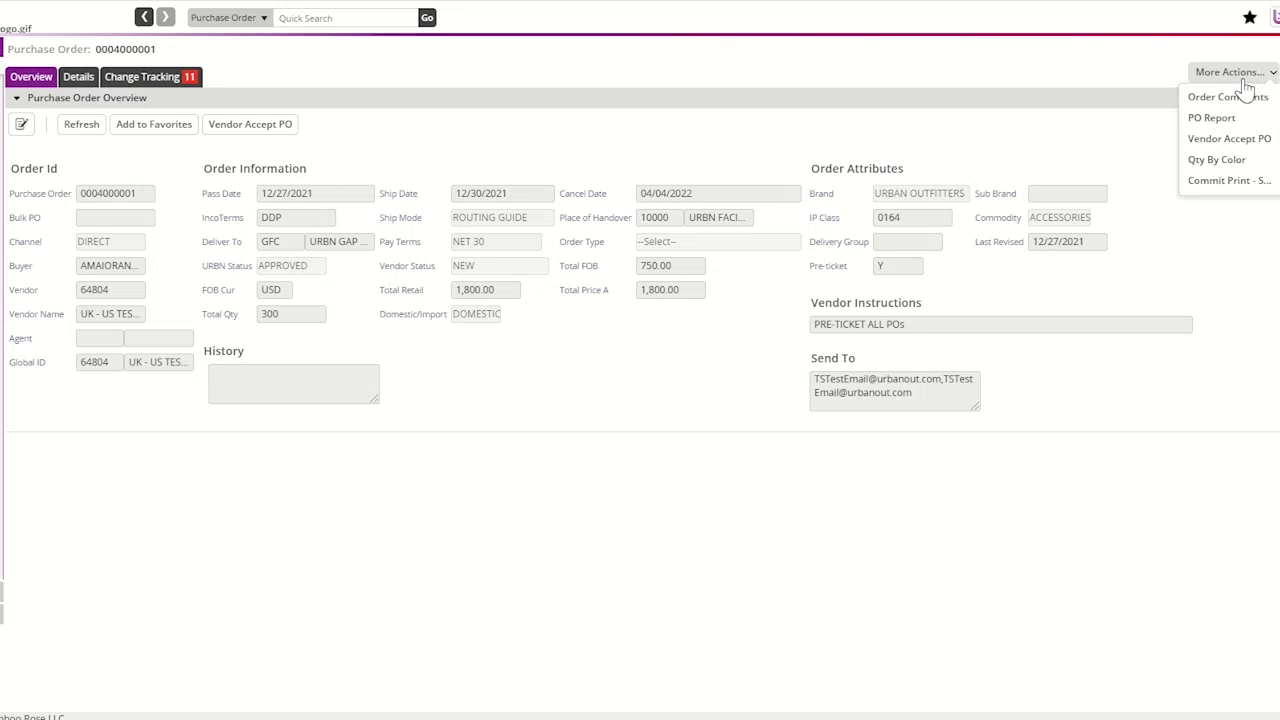
left_click(1228, 124)
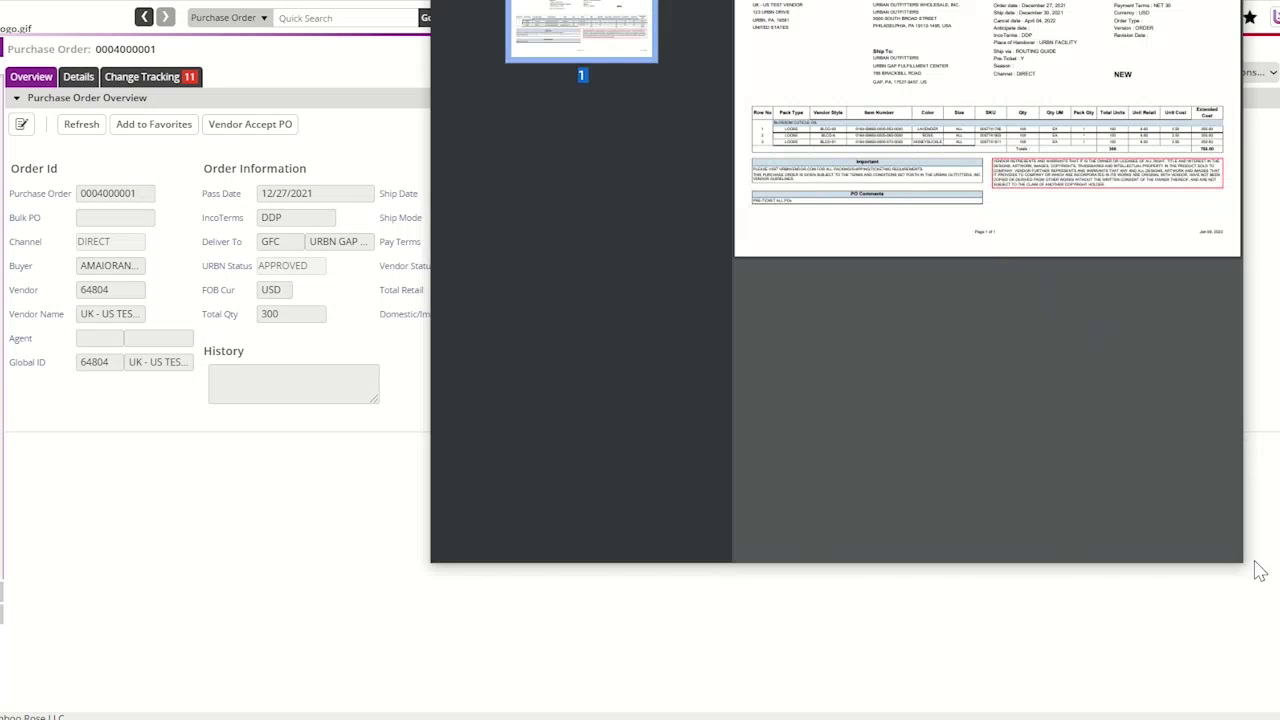
left_click_drag(1270, 645, 1279, 719)
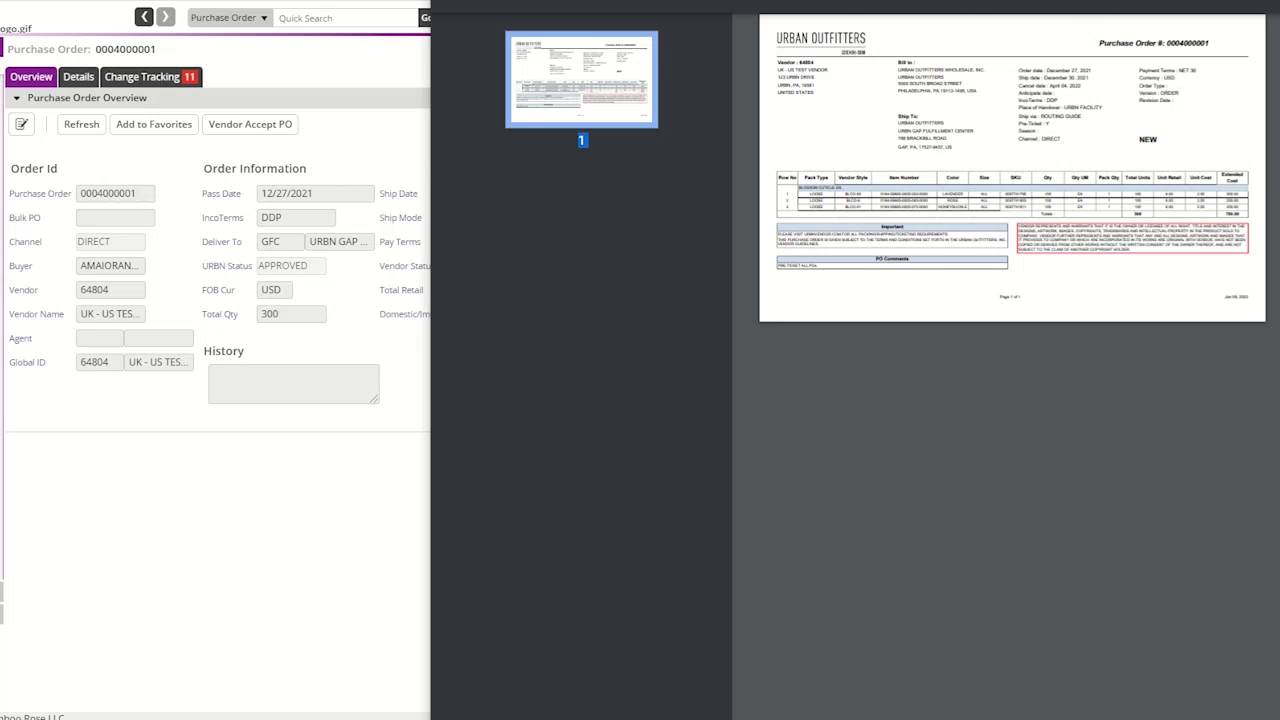
key("alt+F4")
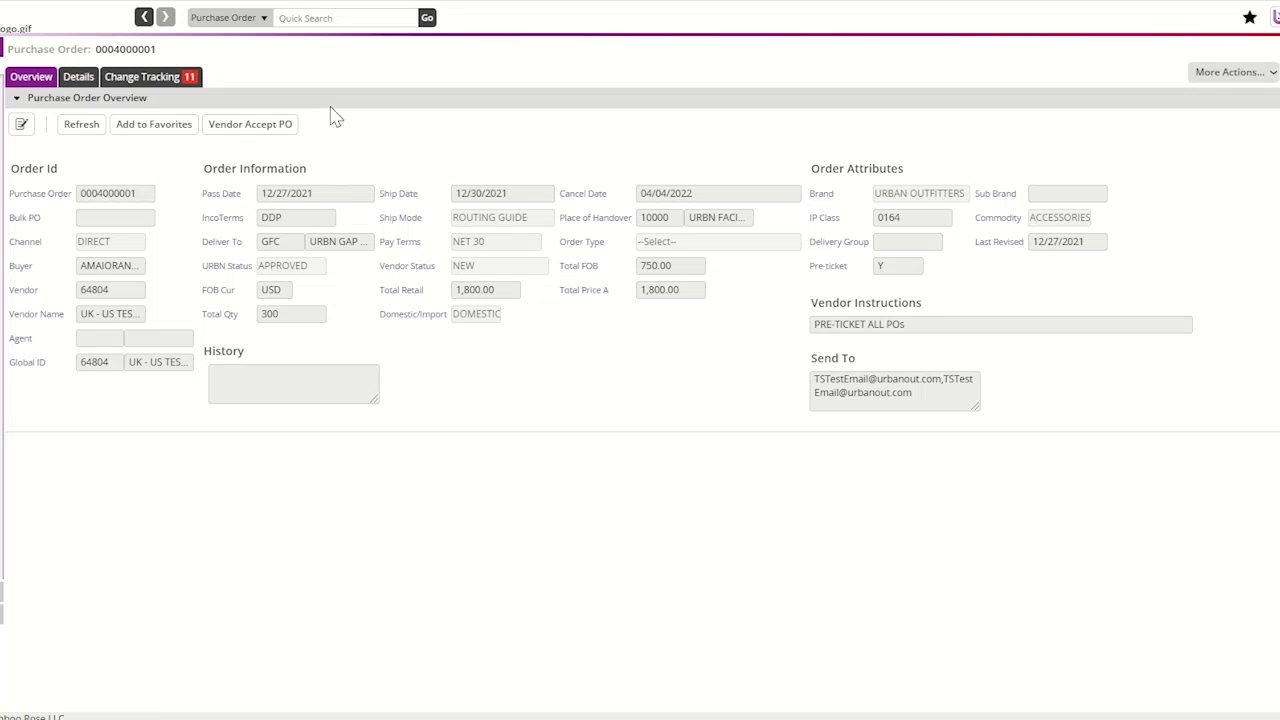
left_click(278, 126)
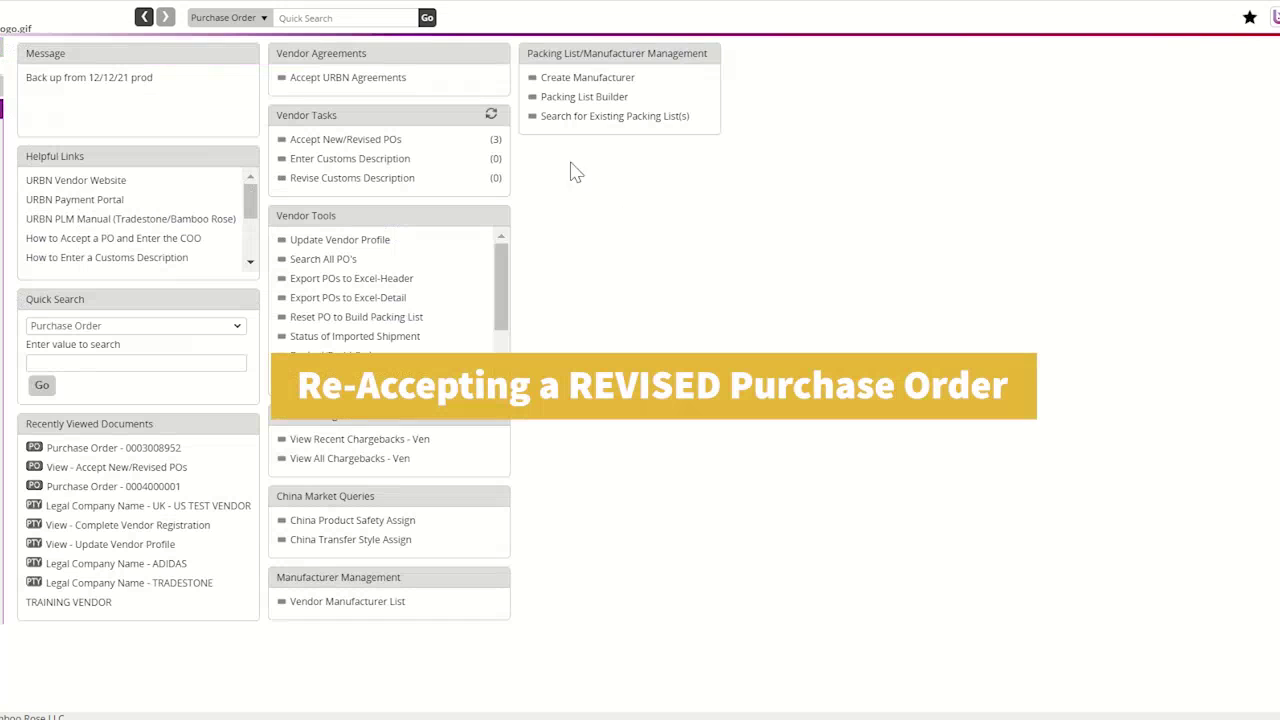
left_click(497, 143)
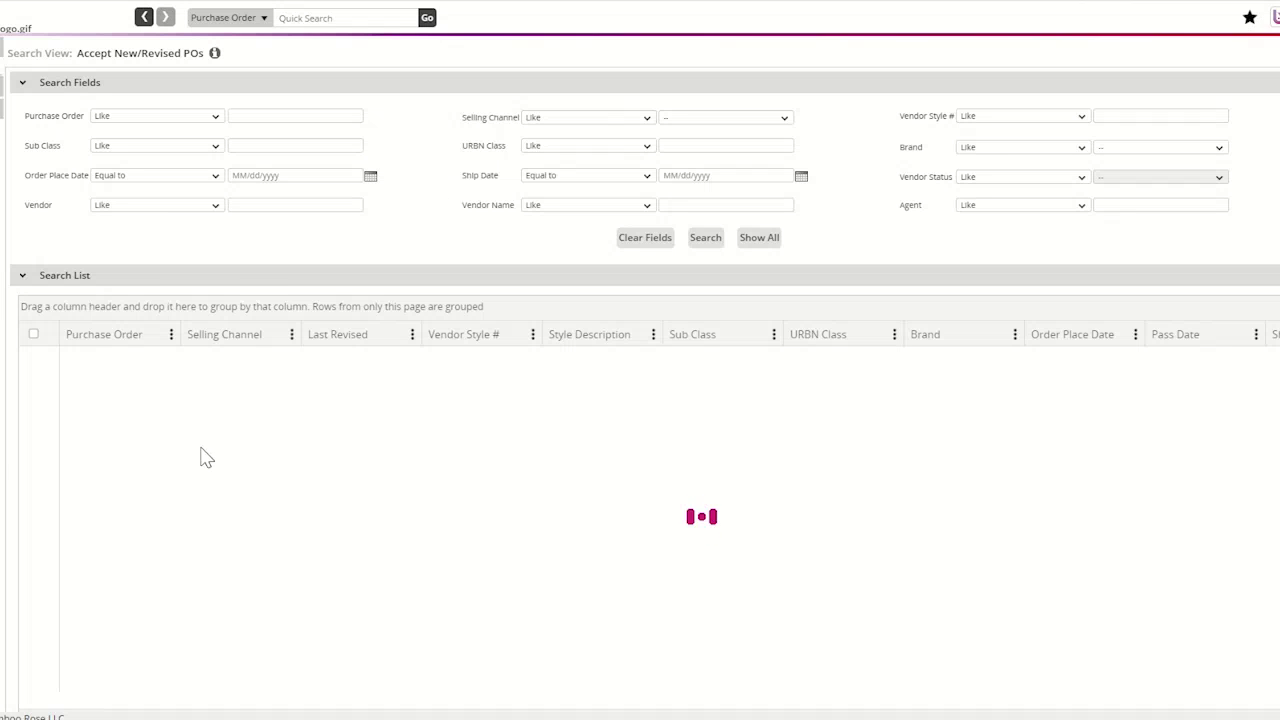
left_click(113, 405)
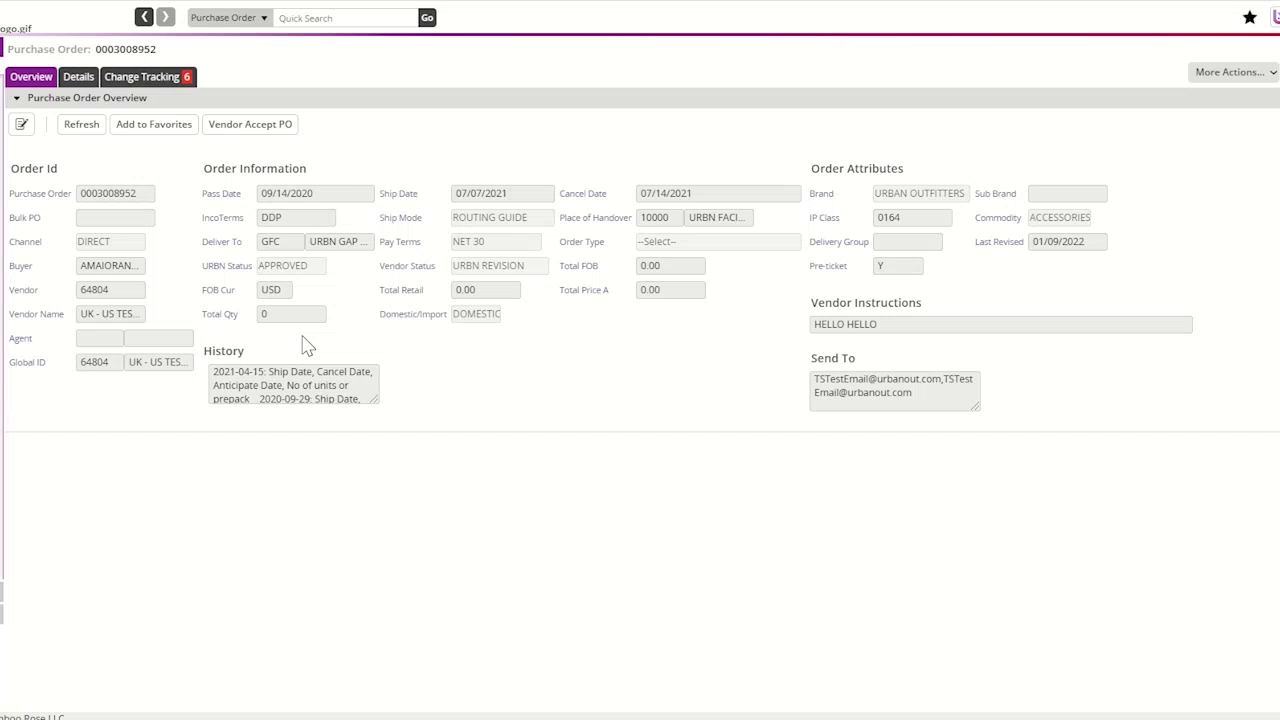
left_click(273, 140)
left_click(285, 124)
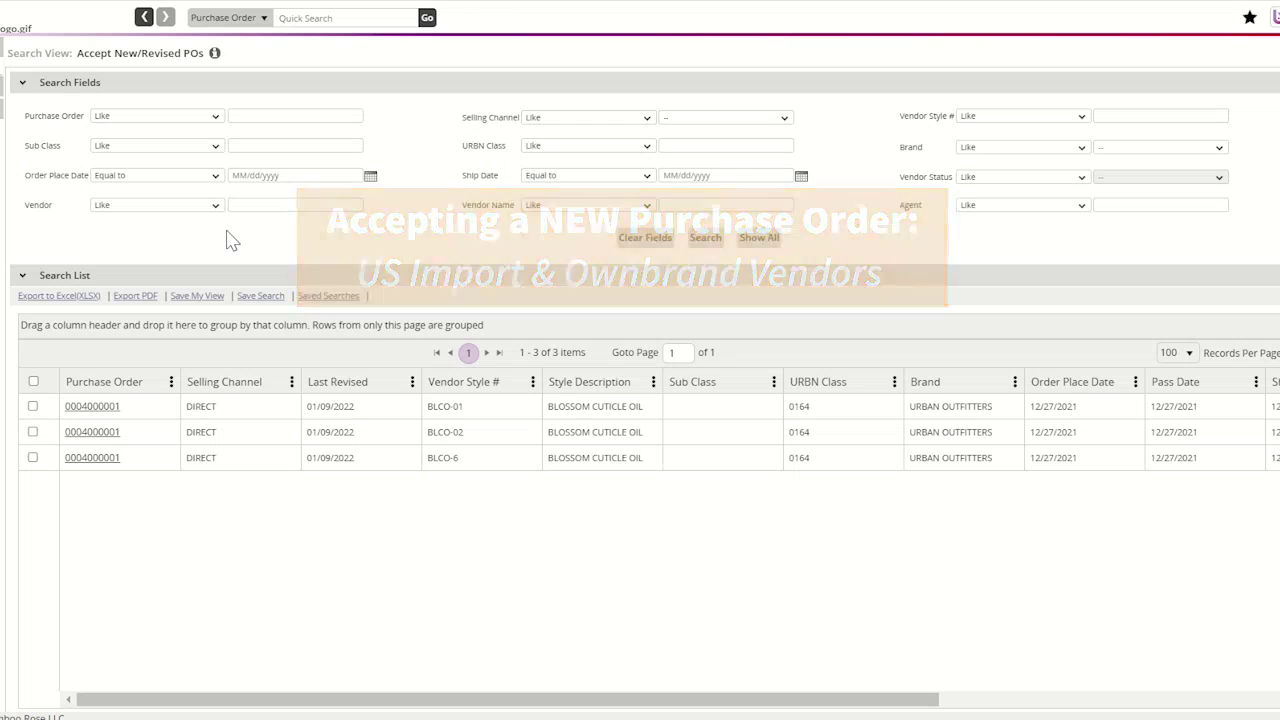
left_click(120, 408)
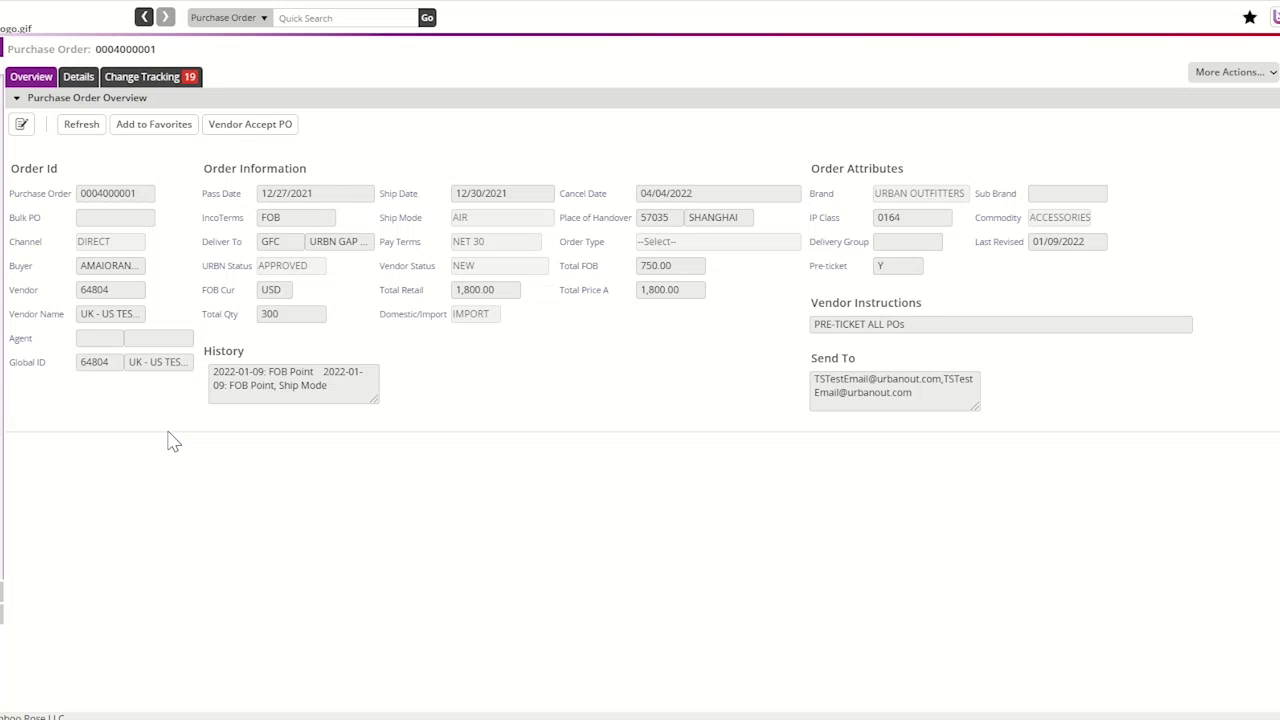
left_click(80, 80)
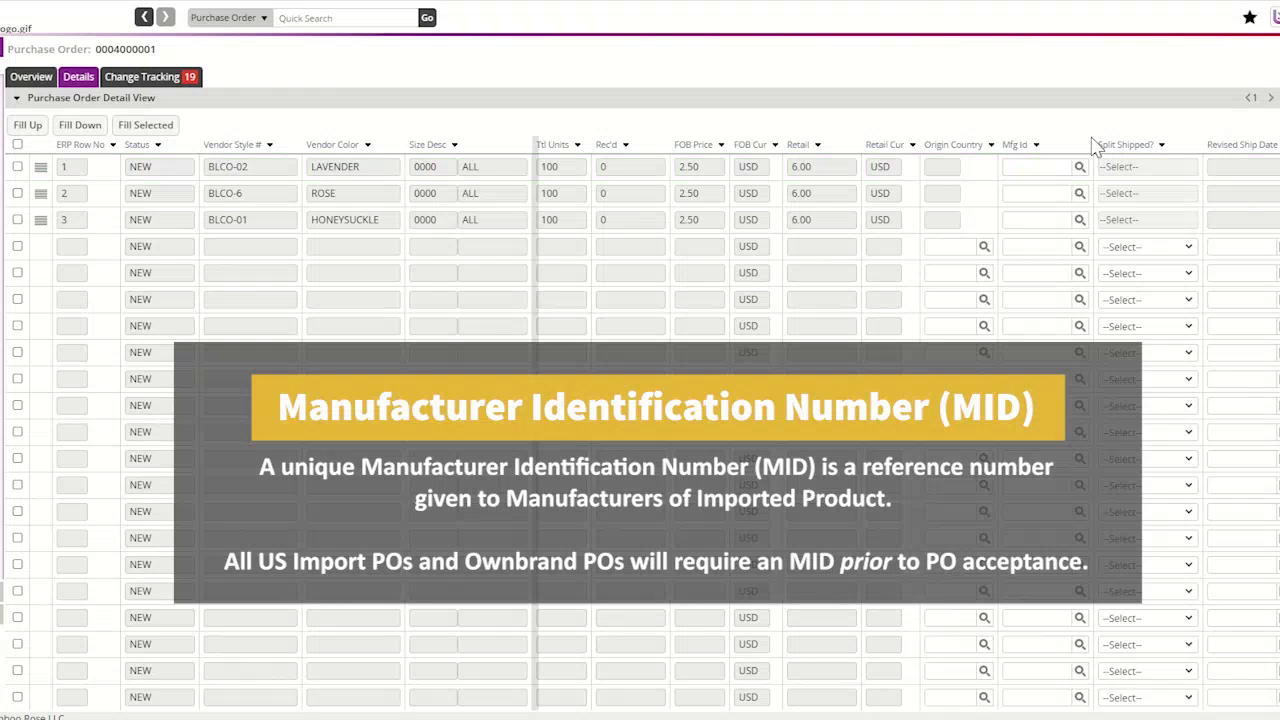
- Pick Mfg Id CNXXXXX1234 for line 1 (BLCO-02) from the MID lookup's full list
left_click(1068, 166)
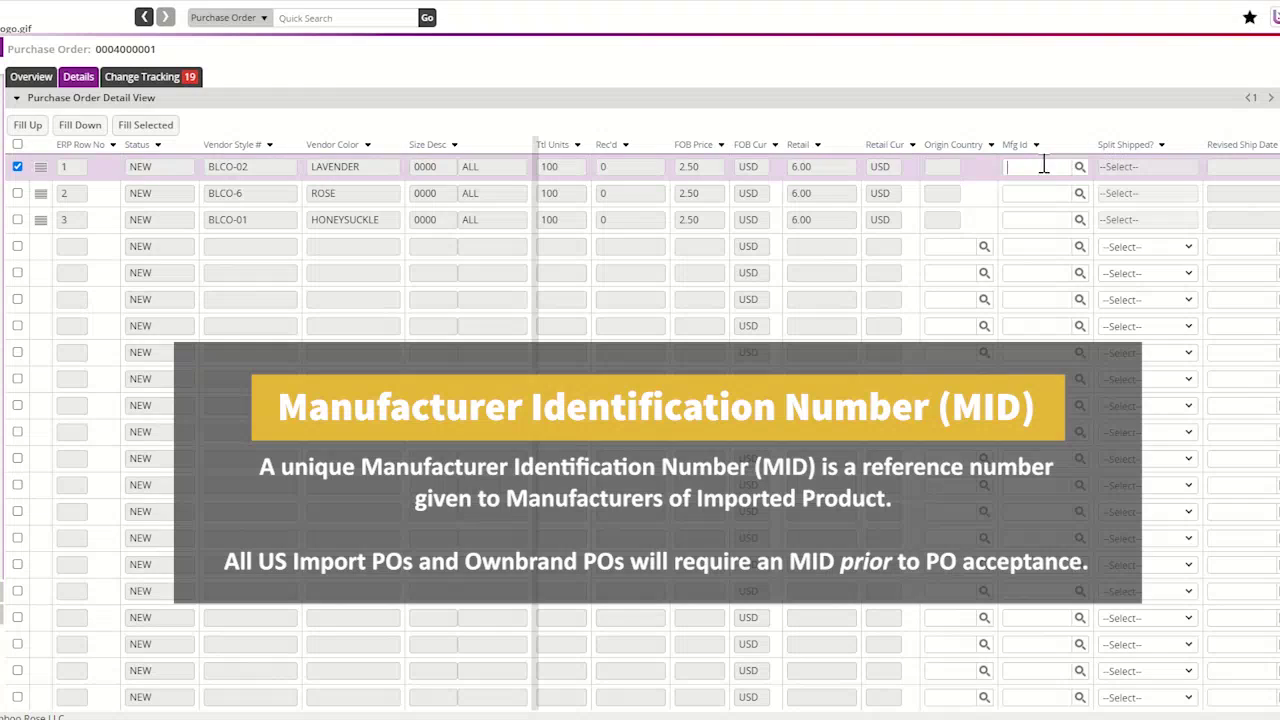
type("CN")
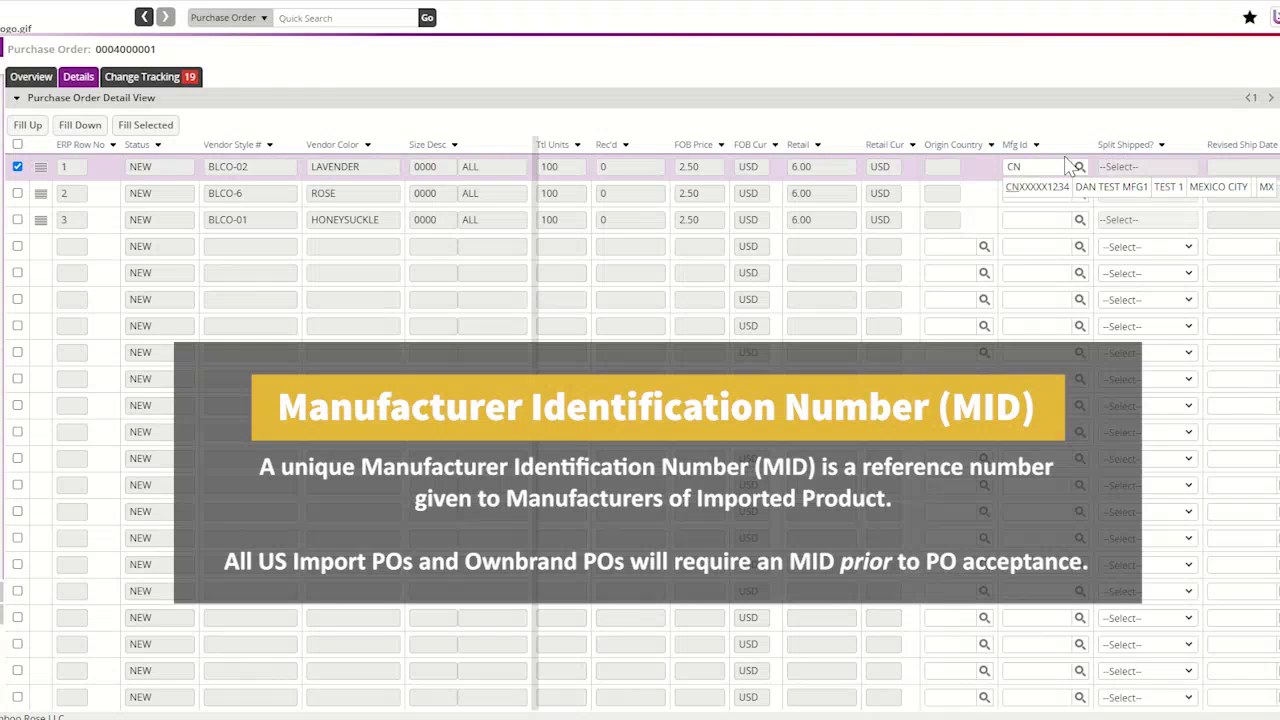
left_click(1080, 167)
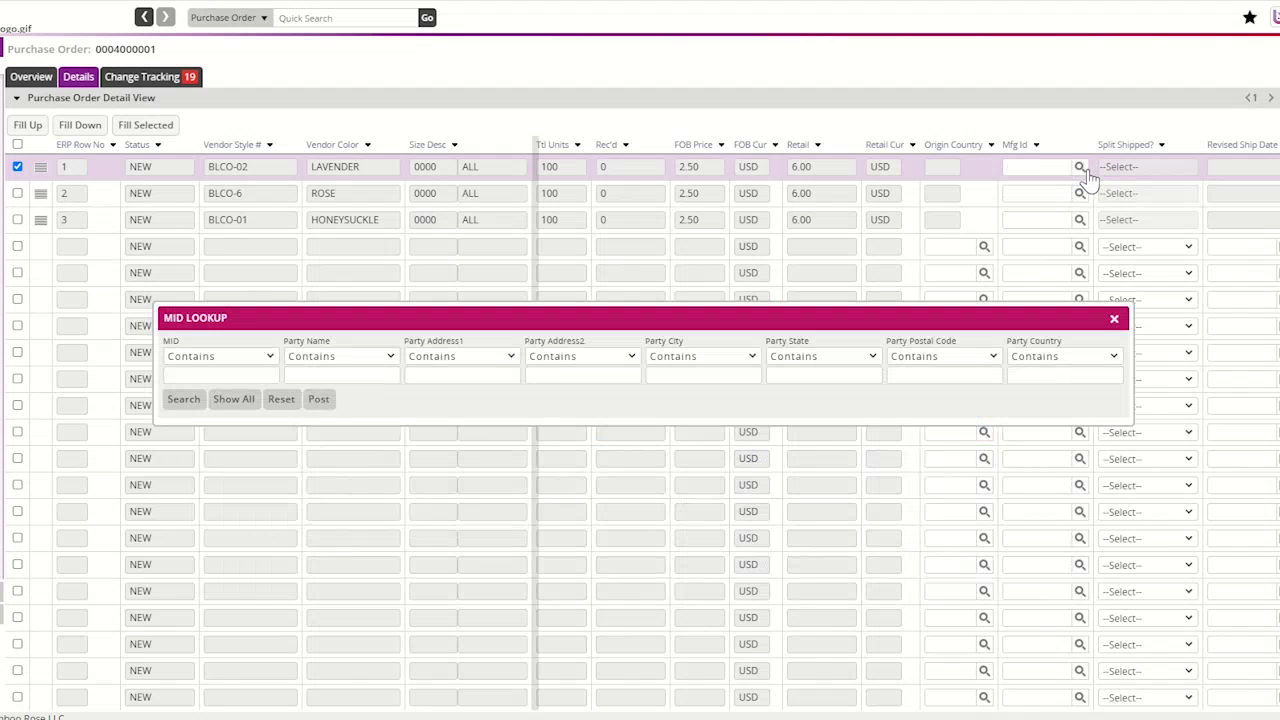
left_click(238, 408)
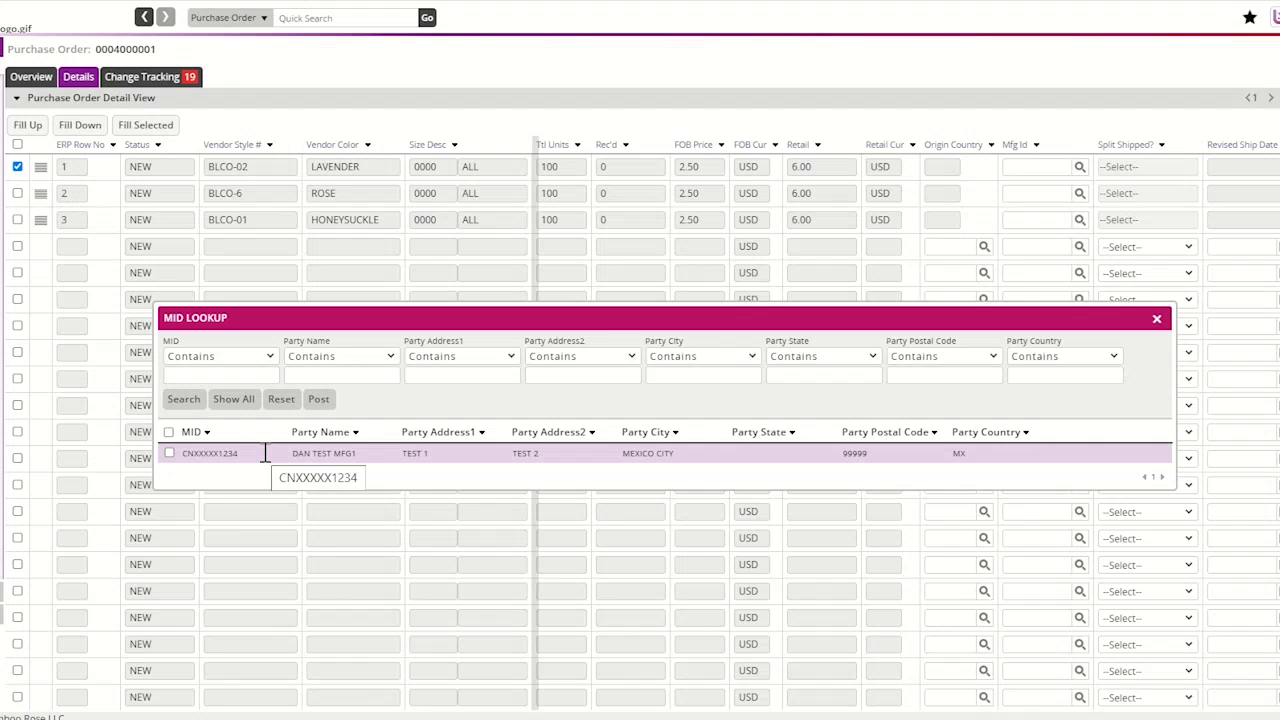
left_click(209, 455)
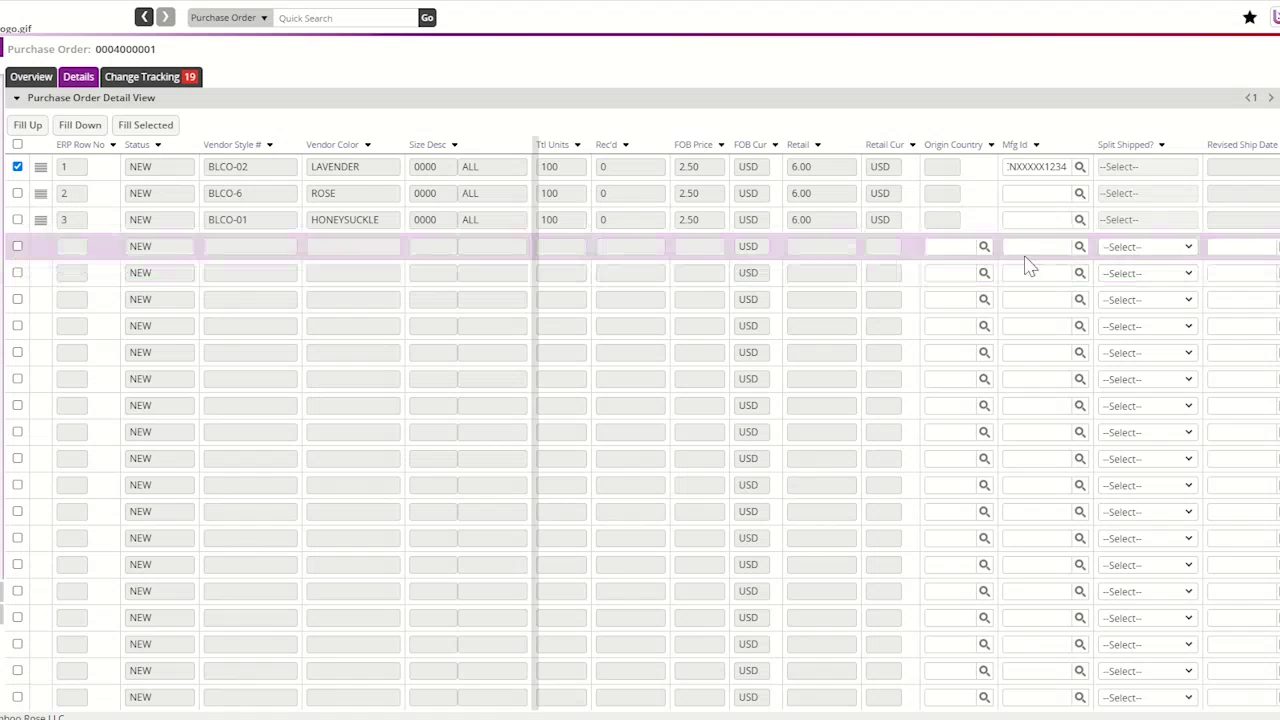
double_click(1037, 166)
- Copy Mfg Id CNXXXXX1234 down to lines 2 and 3, then verify line 2's manufacturer lookup
left_click(90, 132)
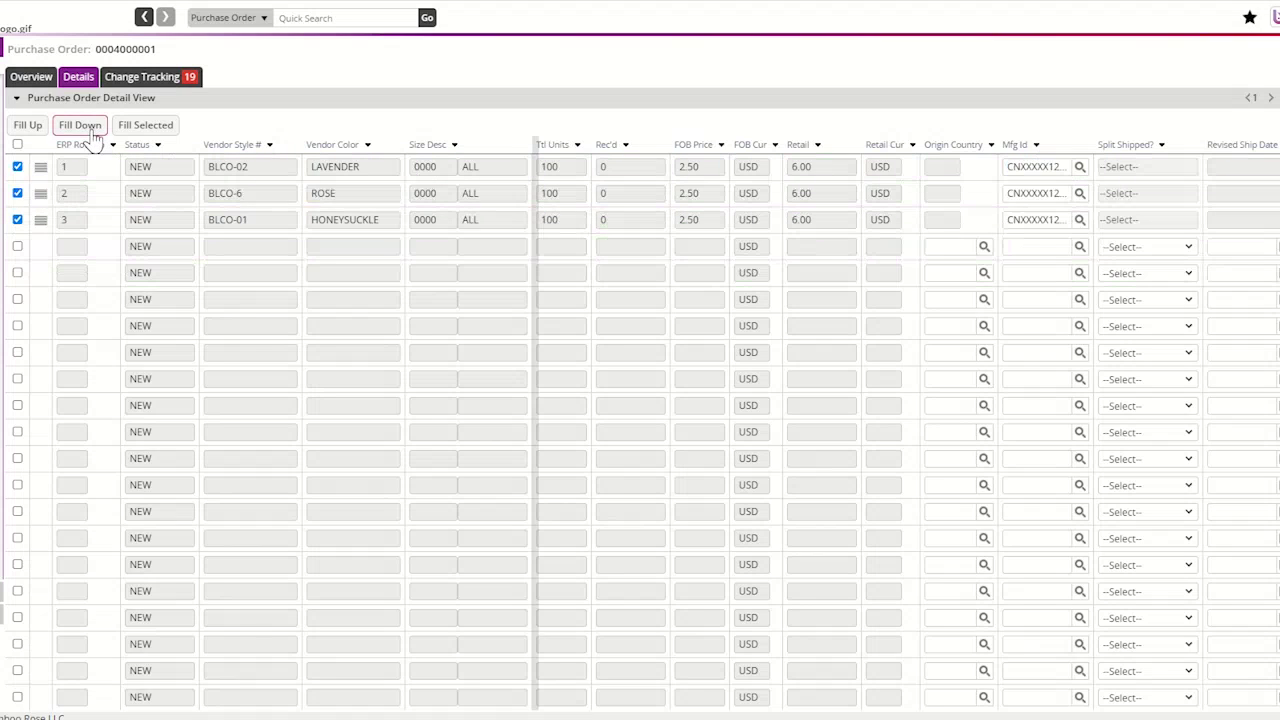
left_click(1079, 199)
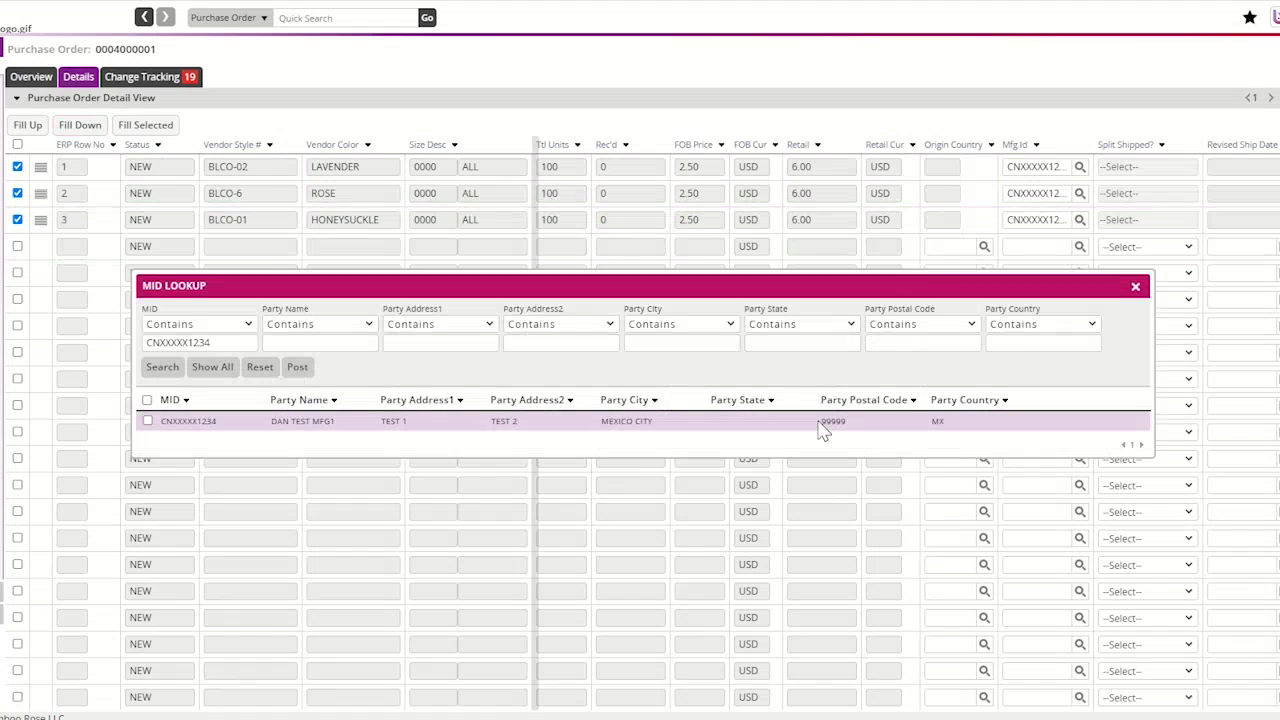
left_click(1136, 288)
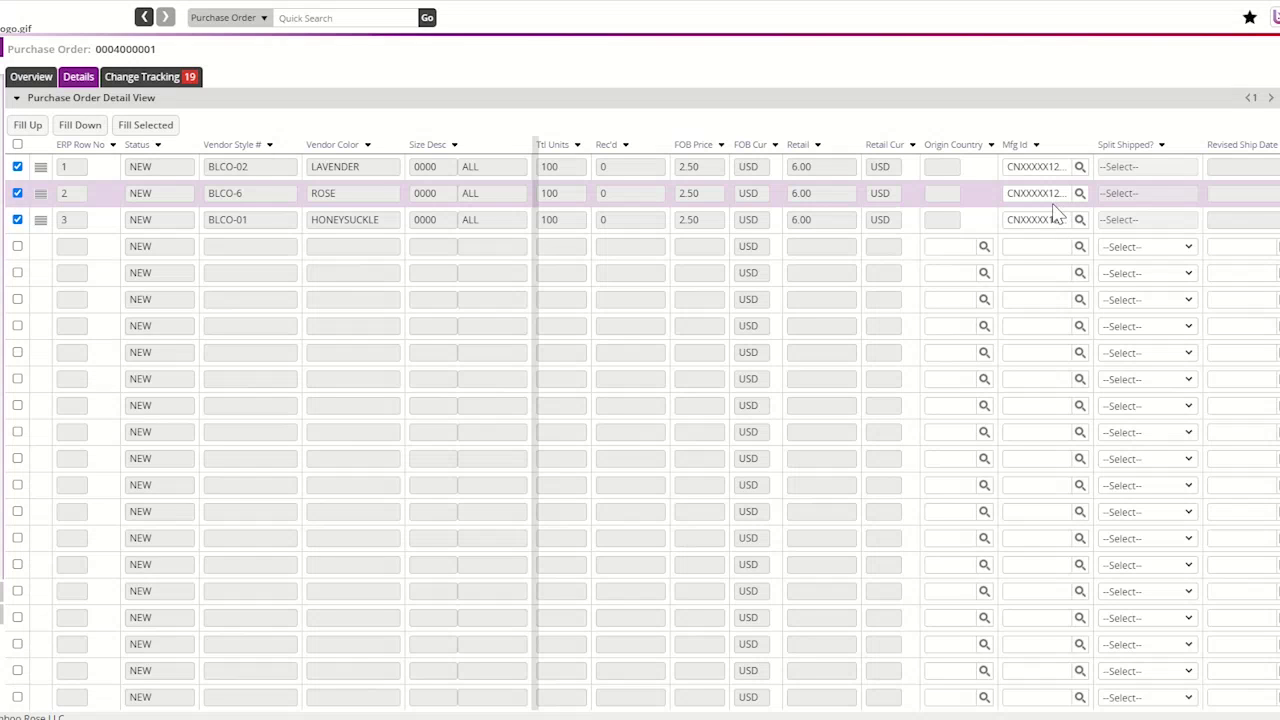